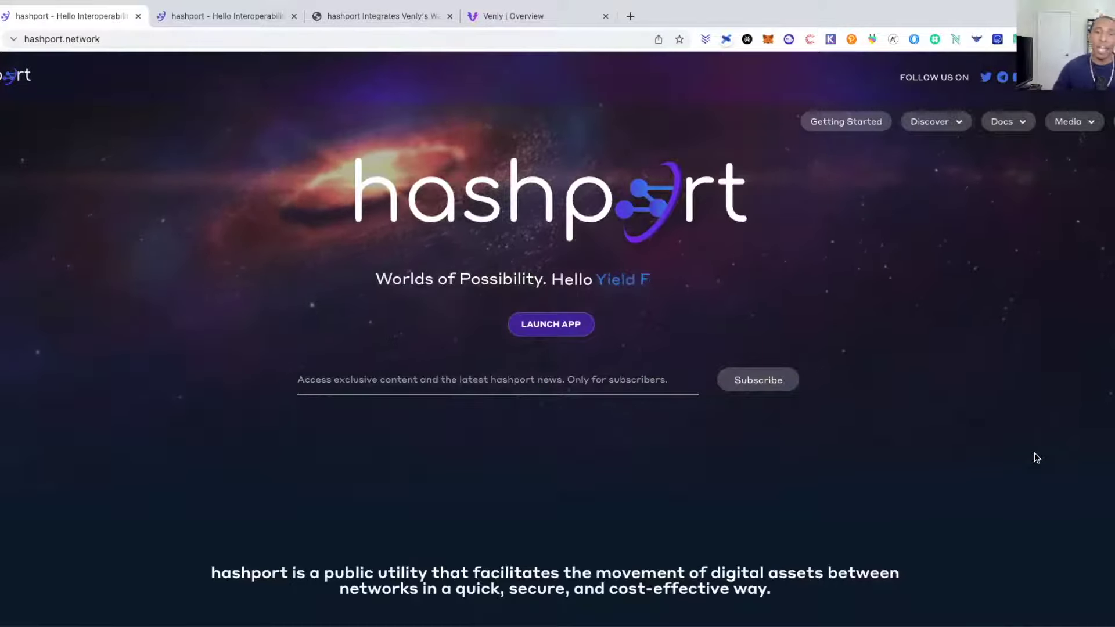
# Browse the hashport.network homepage, then switch to the Medium article on the Venly wallet integration
pyautogui.scroll(-9, 1037, 458)
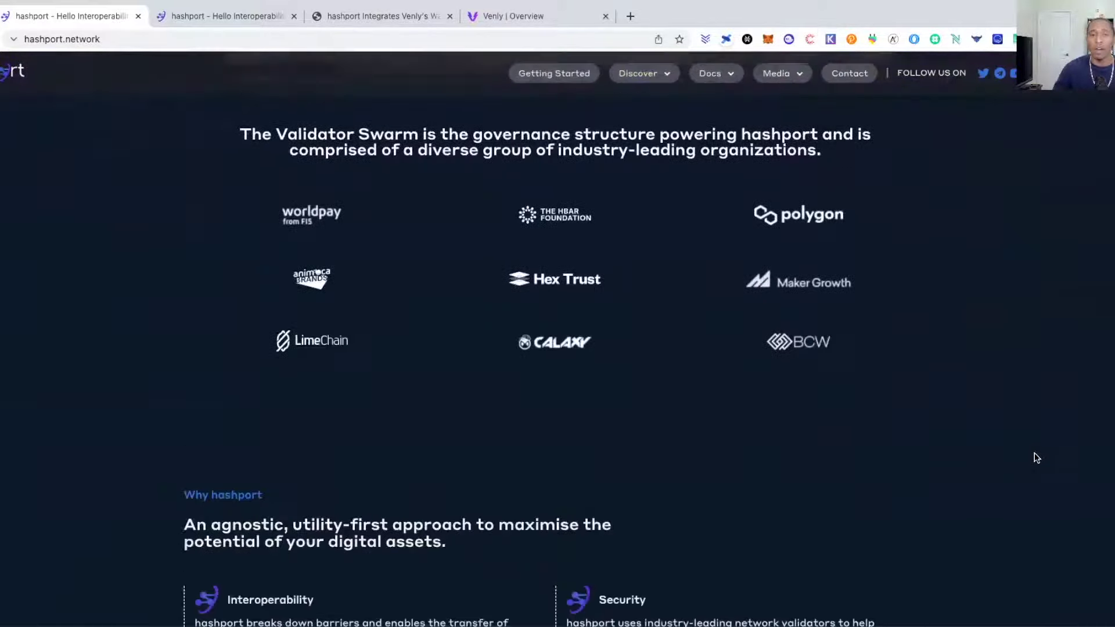
pyautogui.scroll(-15, 1037, 458)
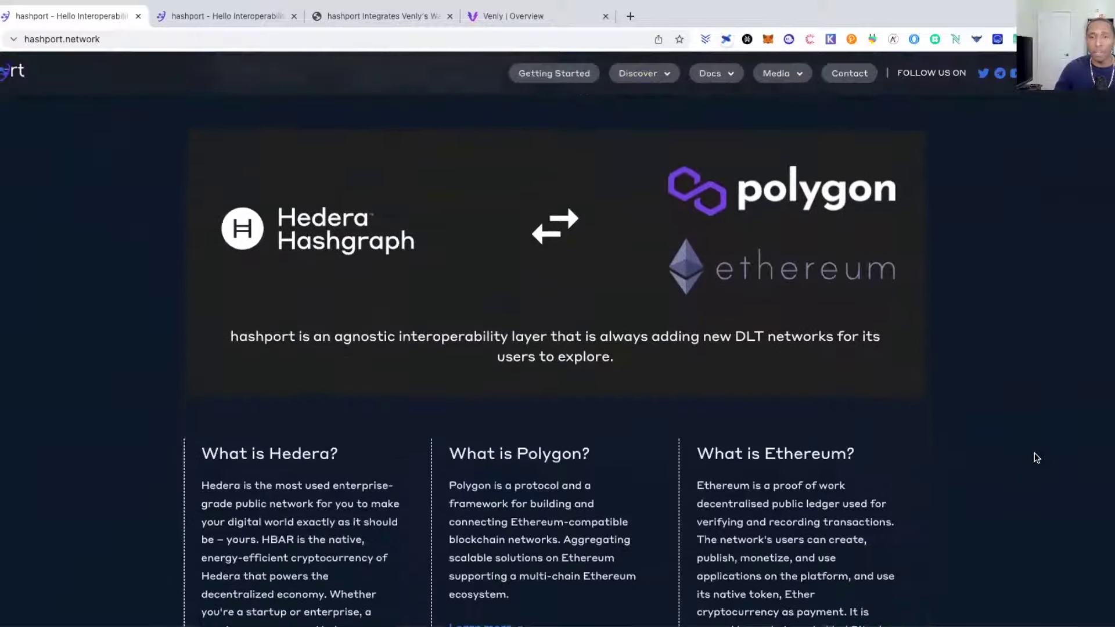
pyautogui.scroll(-15, 1037, 459)
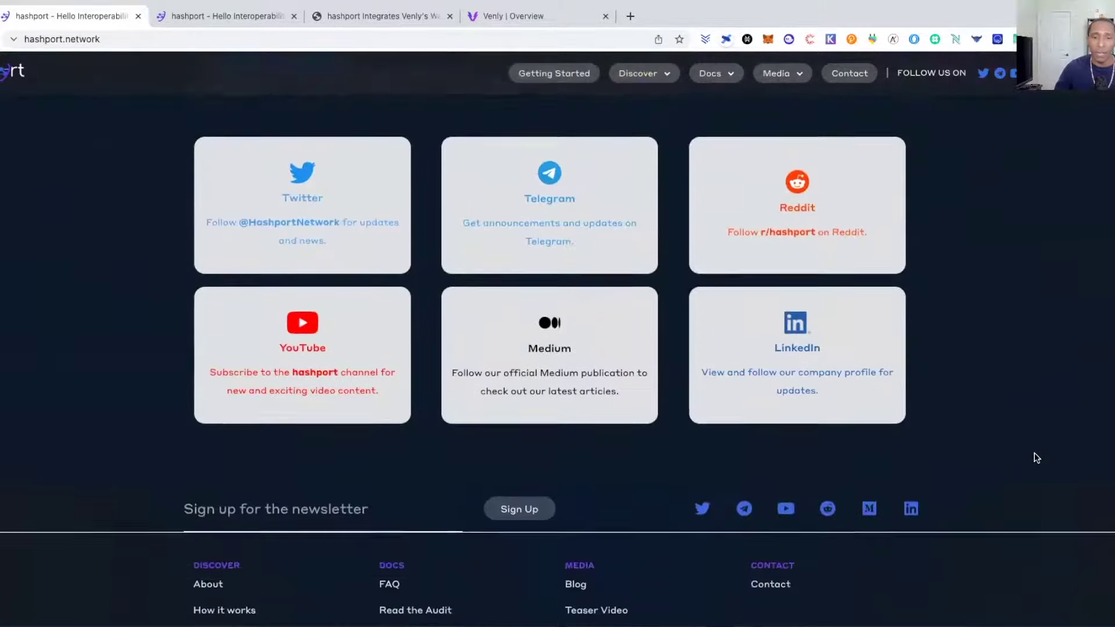
pyautogui.scroll(20, 1037, 459)
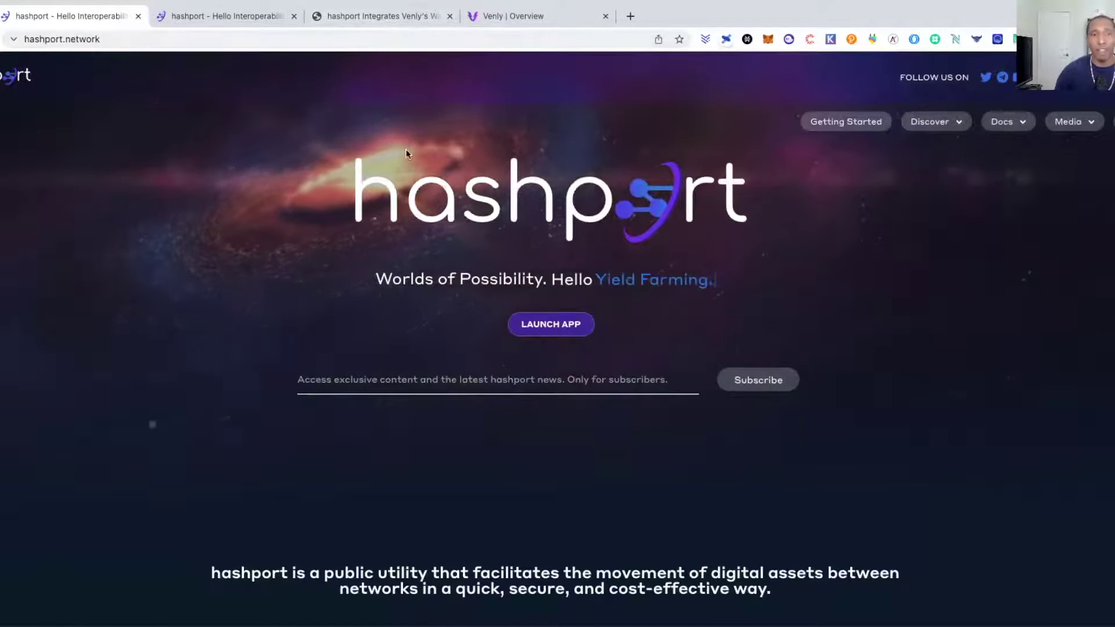
pyautogui.click(376, 20)
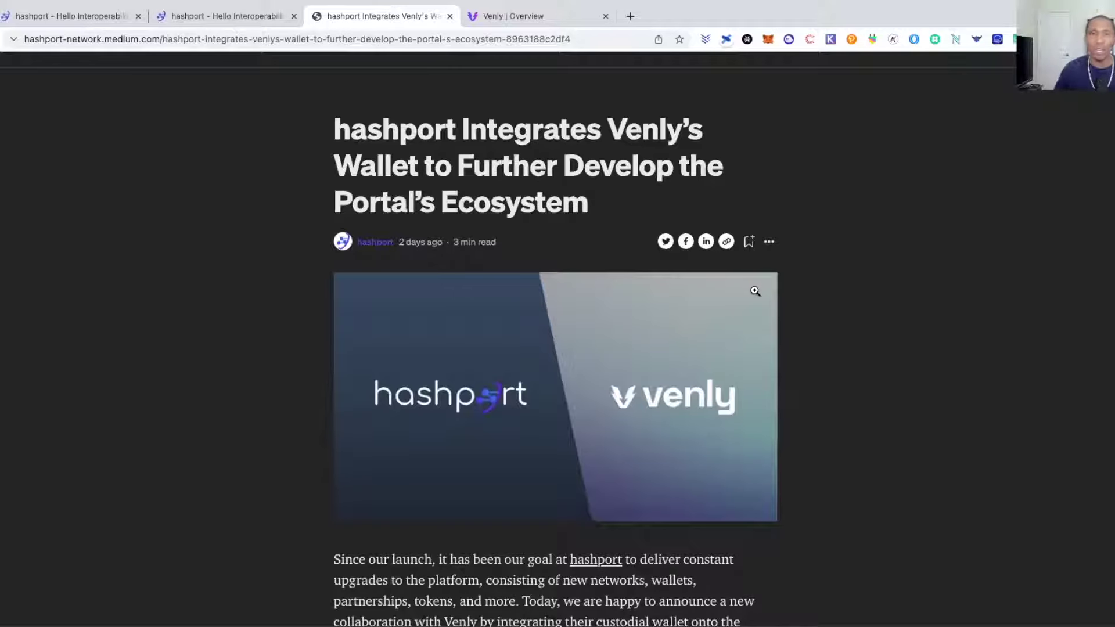
# Switch to the 'Venly | Overview' tab listing the existing Hedera wallet and other blockchains
pyautogui.click(537, 15)
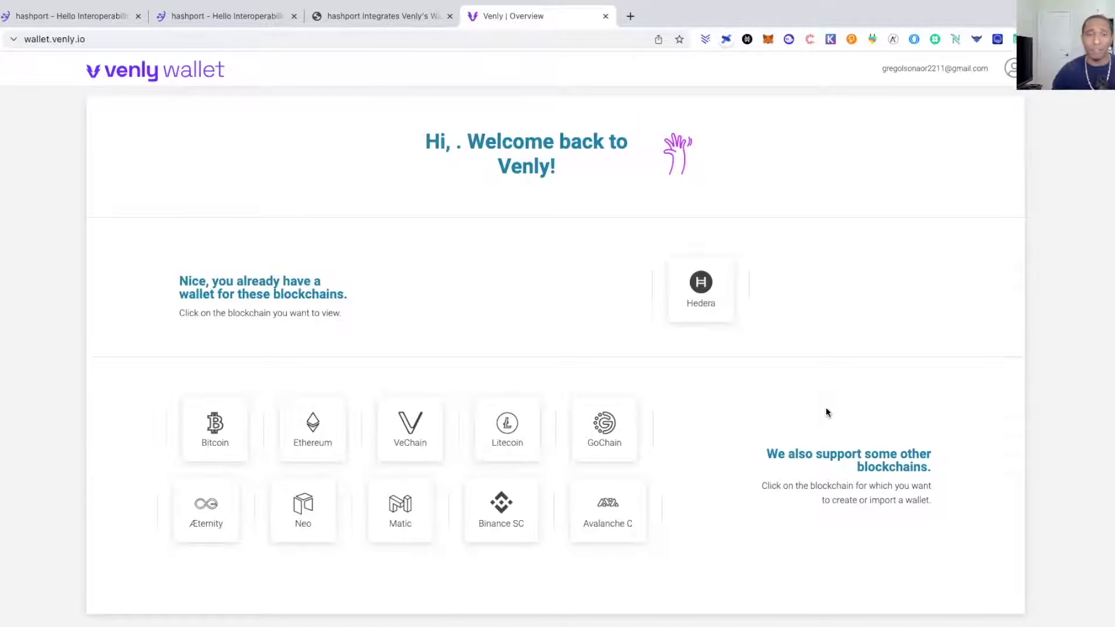
# Check that the HC Testing Hedera wallet's Apps list includes hashport, then return to the Medium article
pyautogui.scroll(1, 995, 298)
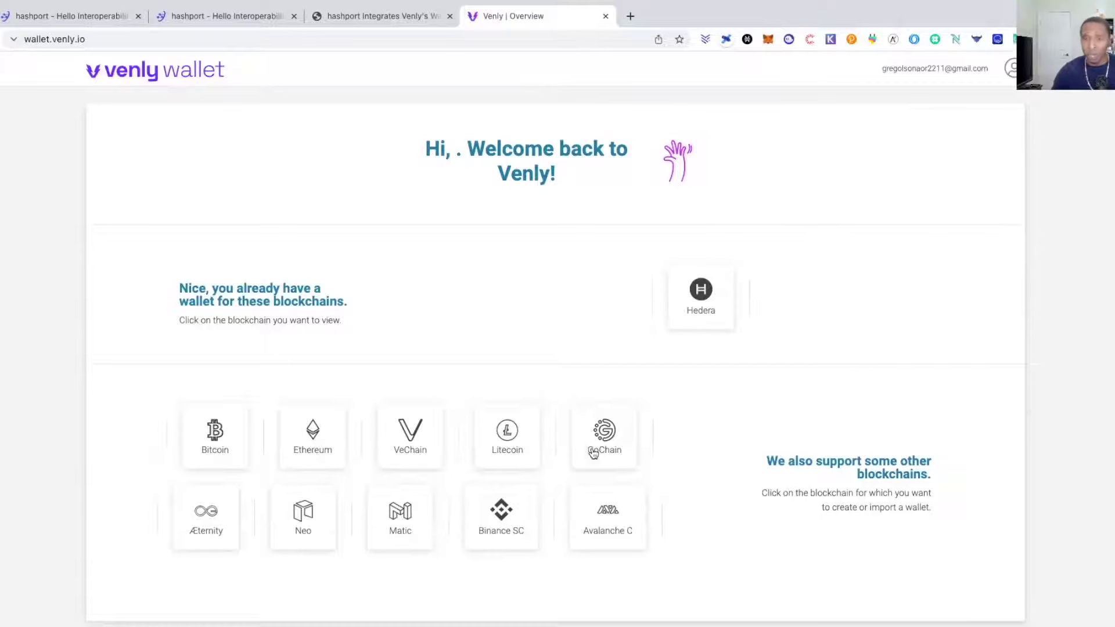
pyautogui.click(701, 296)
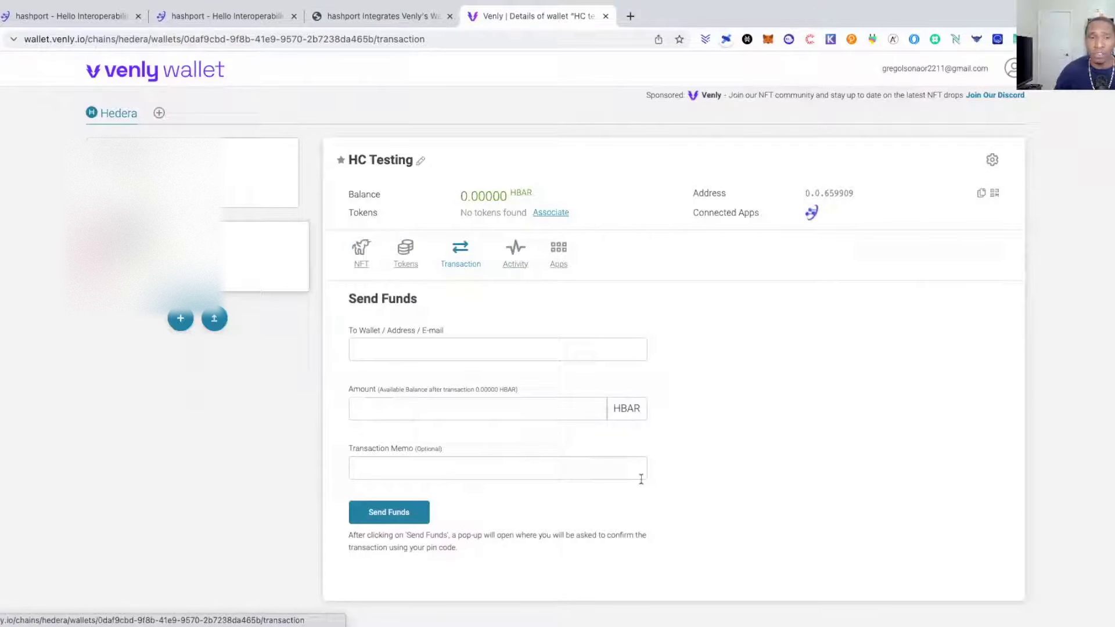
pyautogui.click(553, 266)
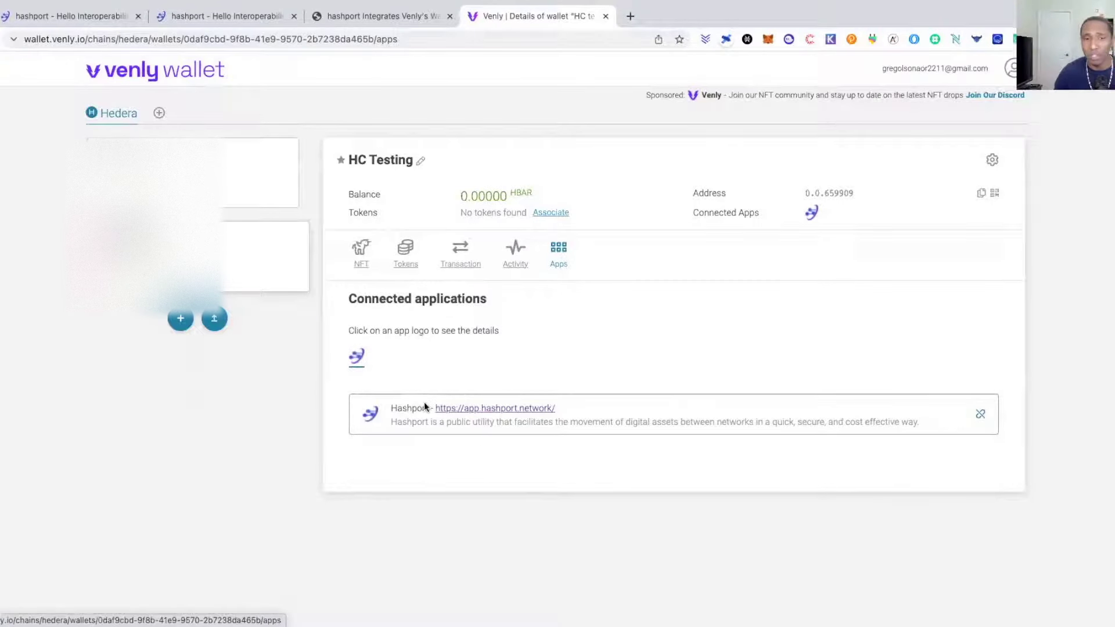
pyautogui.scroll(-1, 762, 328)
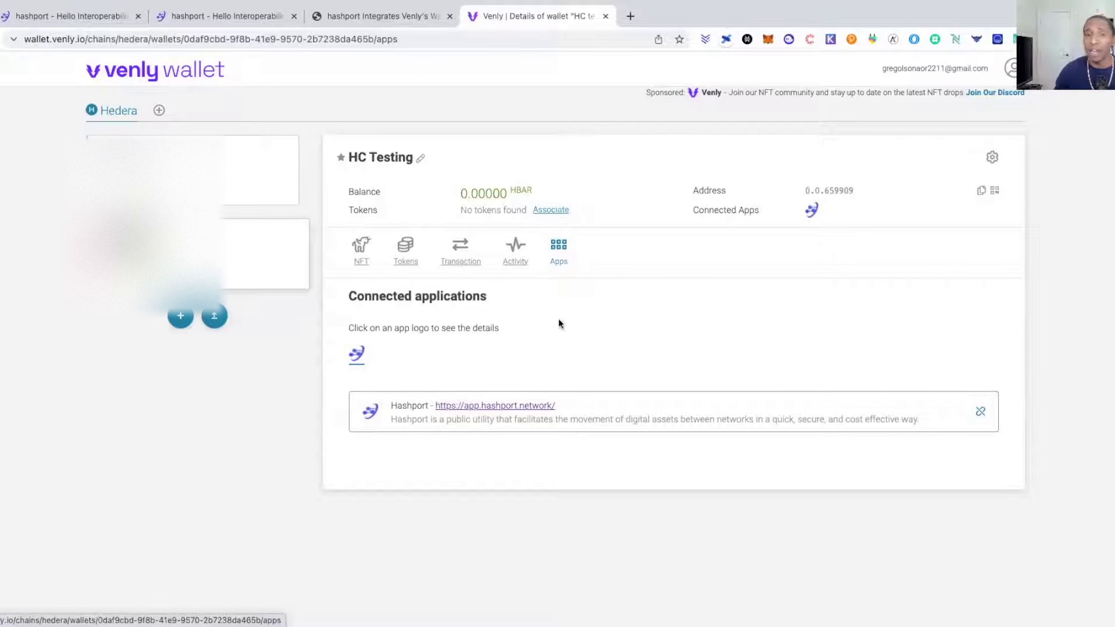
pyautogui.scroll(1, 605, 329)
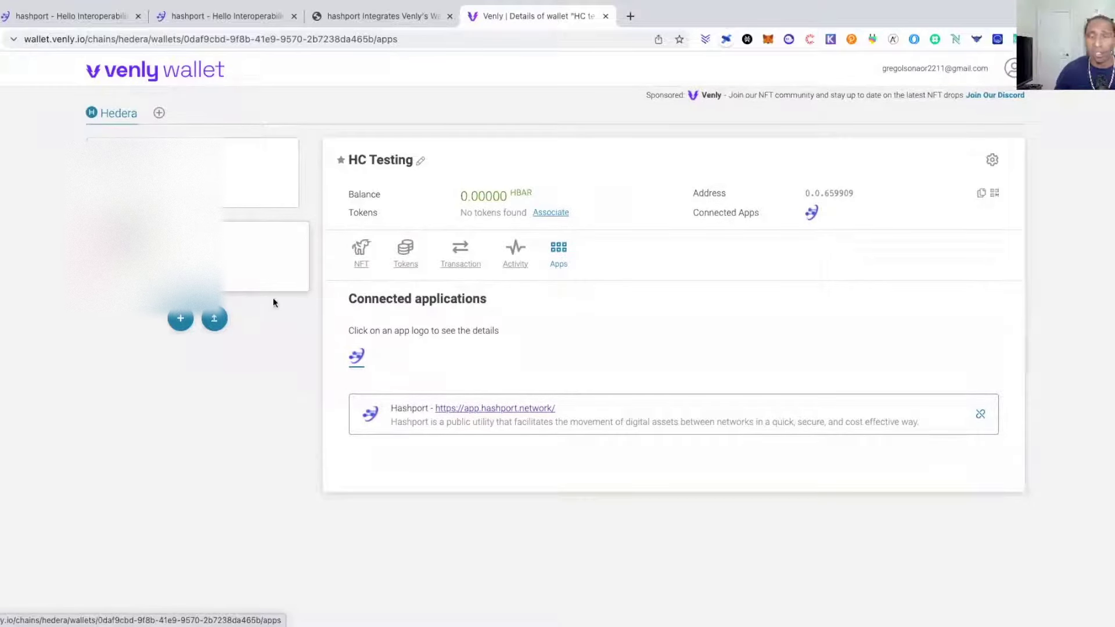
pyautogui.click(360, 16)
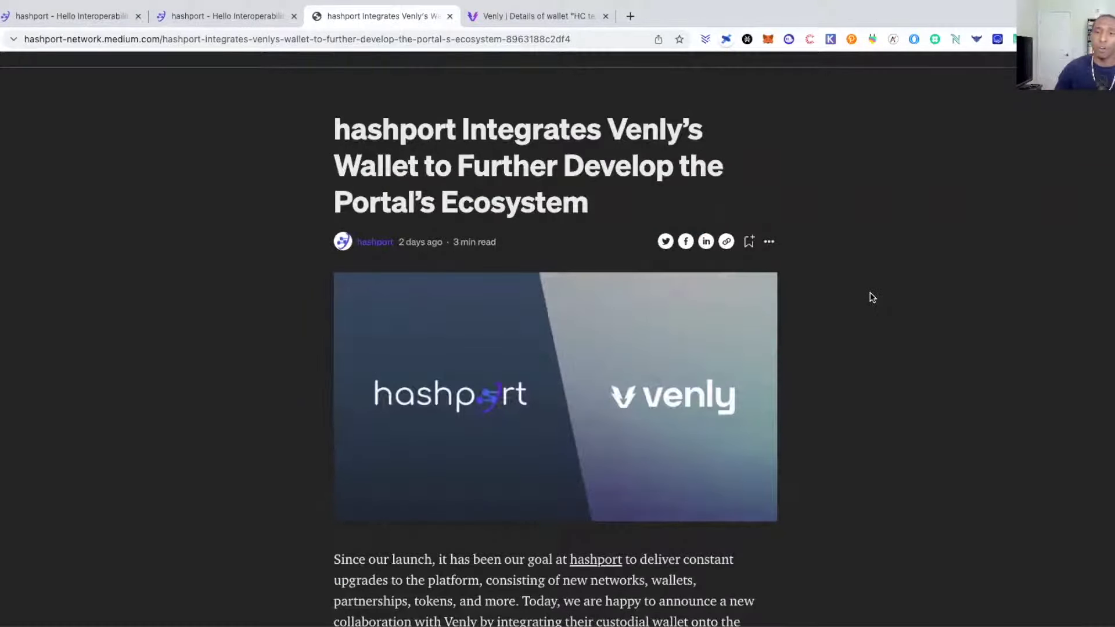
pyautogui.scroll(-13, 870, 294)
pyautogui.scroll(-6, 870, 292)
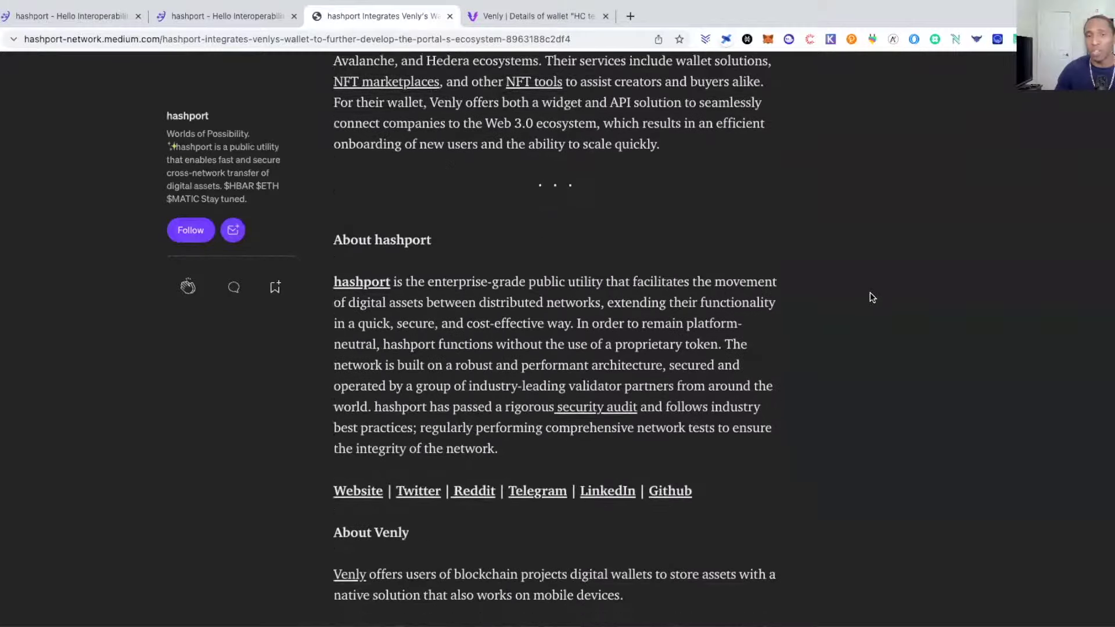
pyautogui.scroll(6, 870, 292)
pyautogui.scroll(13, 870, 292)
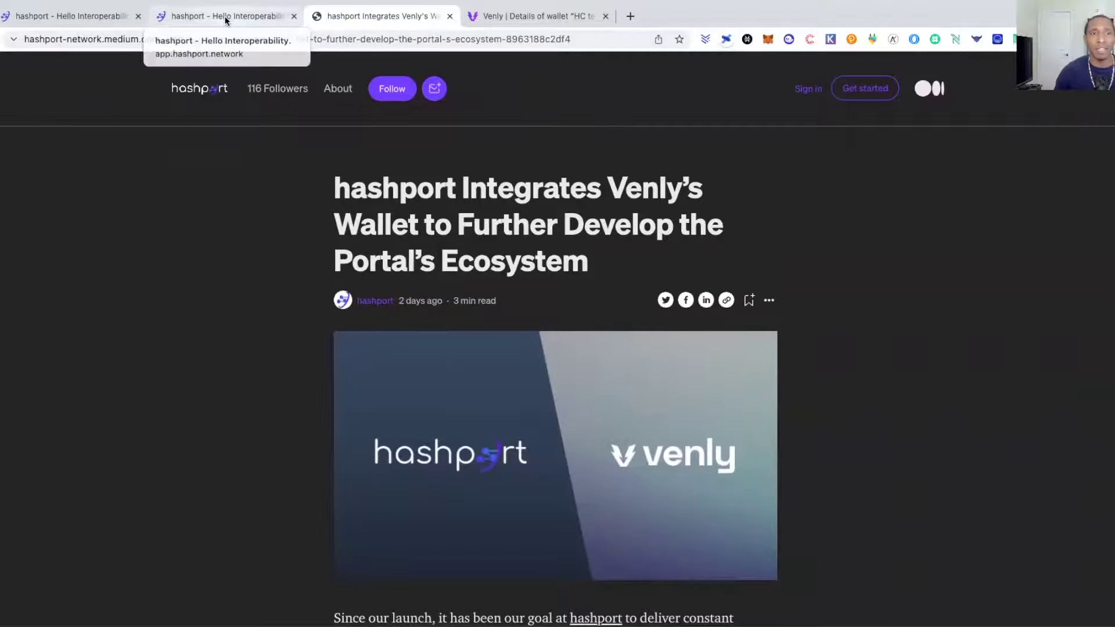
# In the porting app, choose HBAR[0x] to port from Matic Network to Hedera Network
pyautogui.click(224, 16)
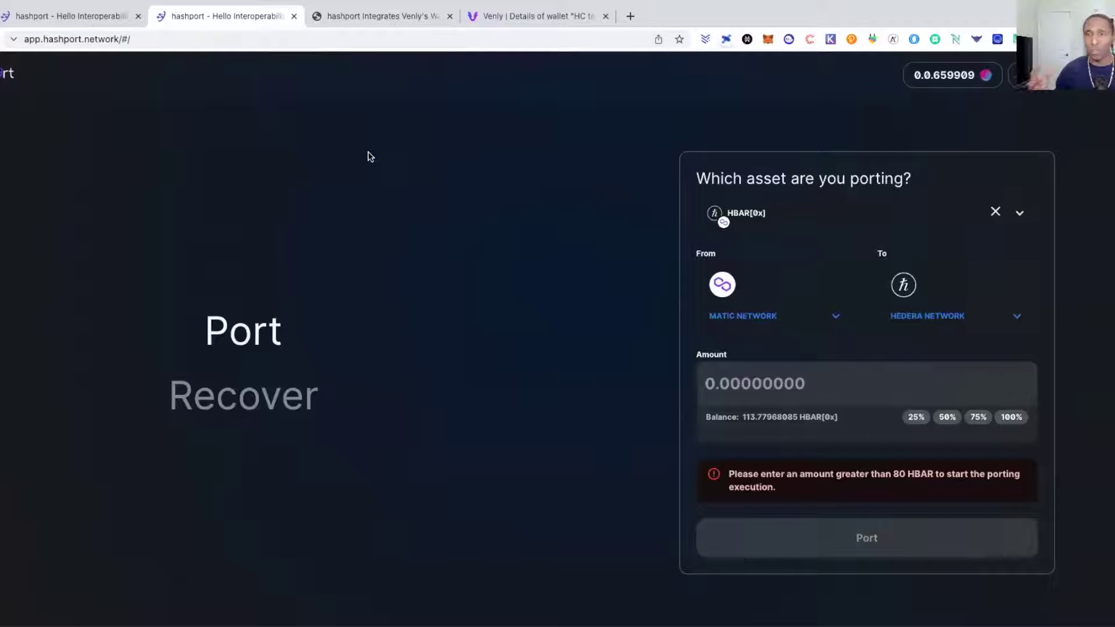
pyautogui.click(924, 225)
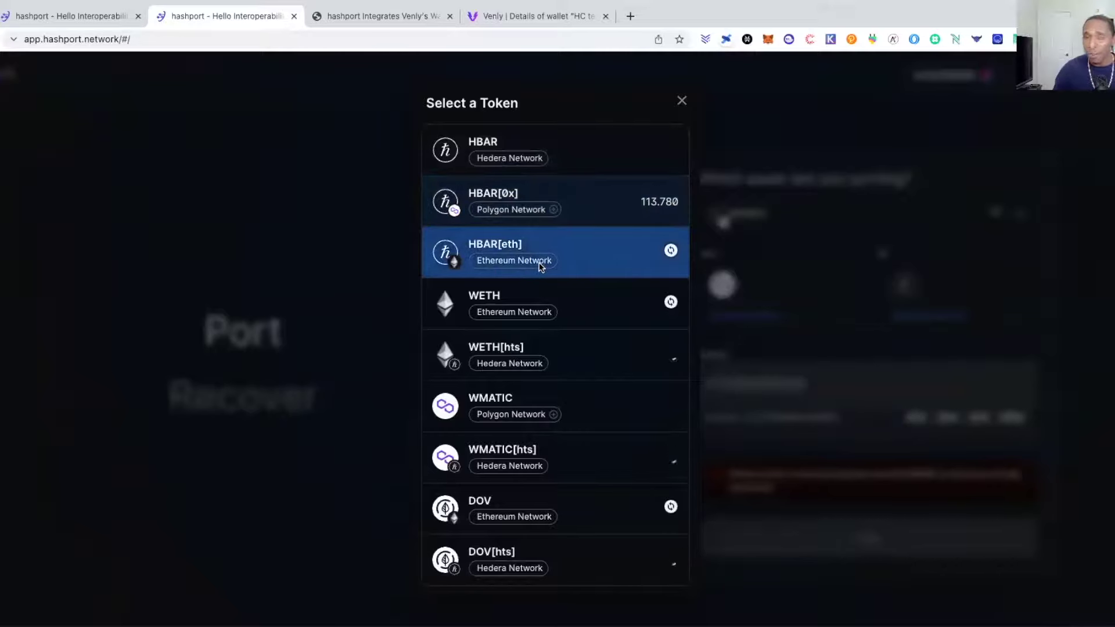
pyautogui.click(595, 197)
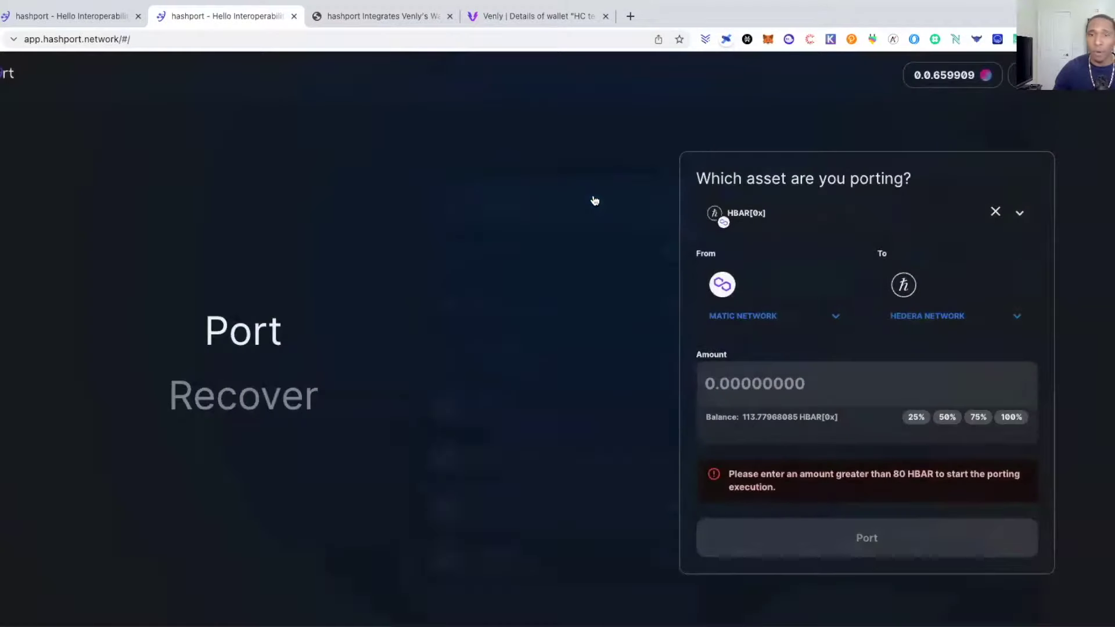
pyautogui.click(1016, 324)
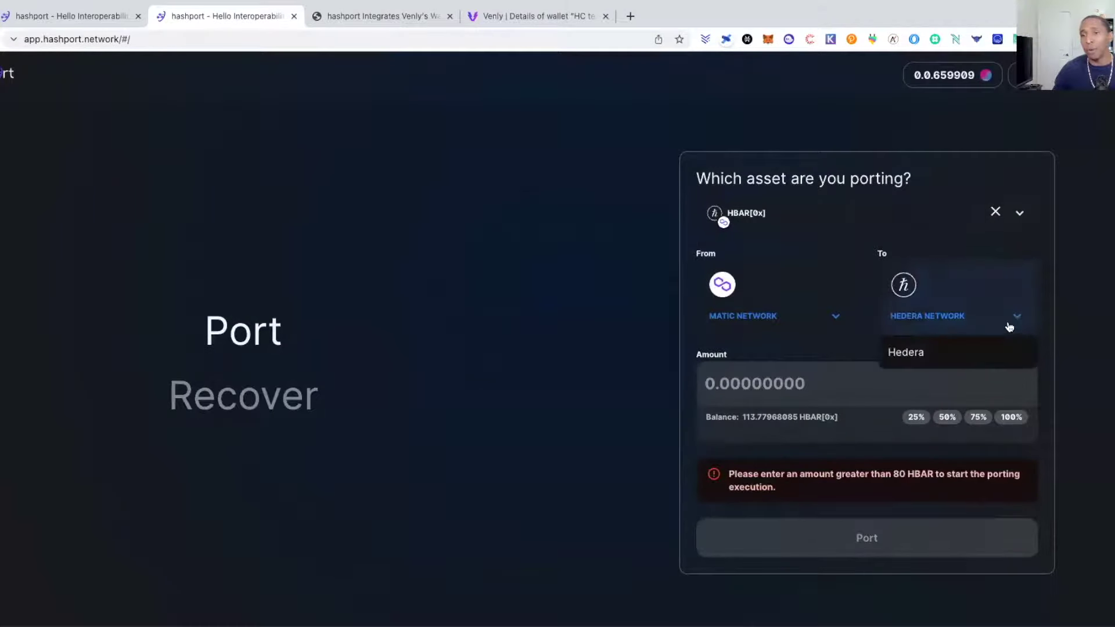
pyautogui.click(952, 361)
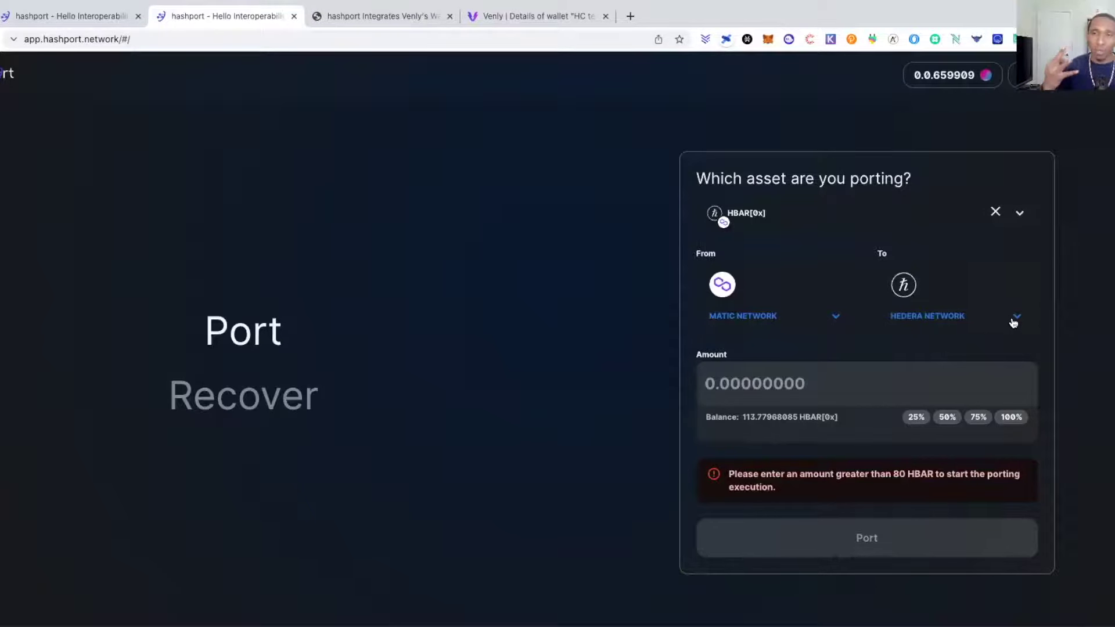
pyautogui.click(1013, 320)
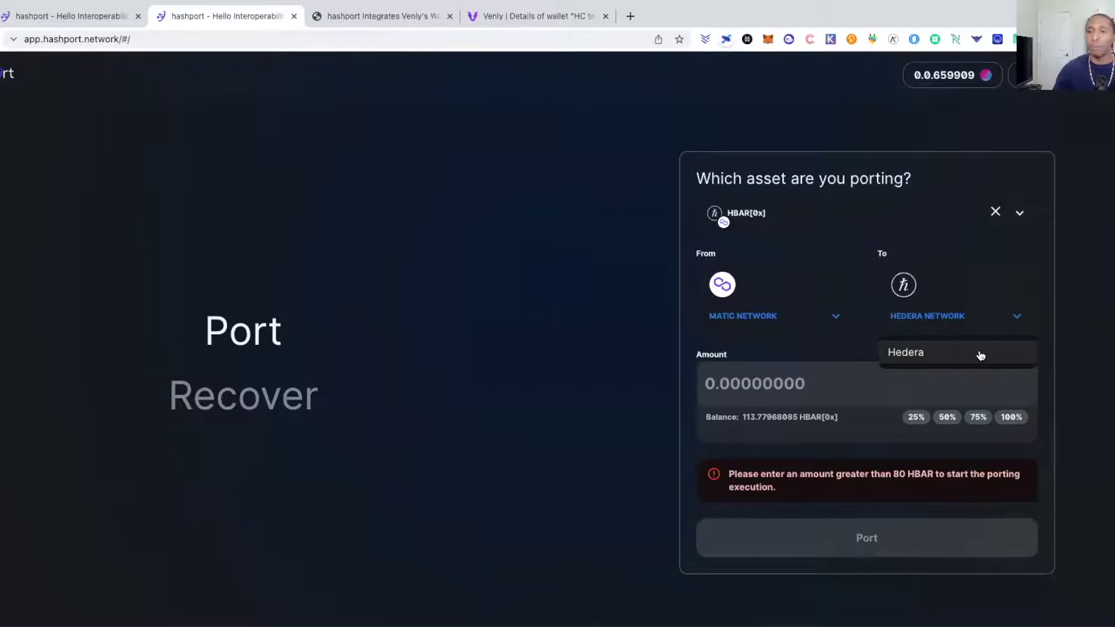
pyautogui.click(980, 356)
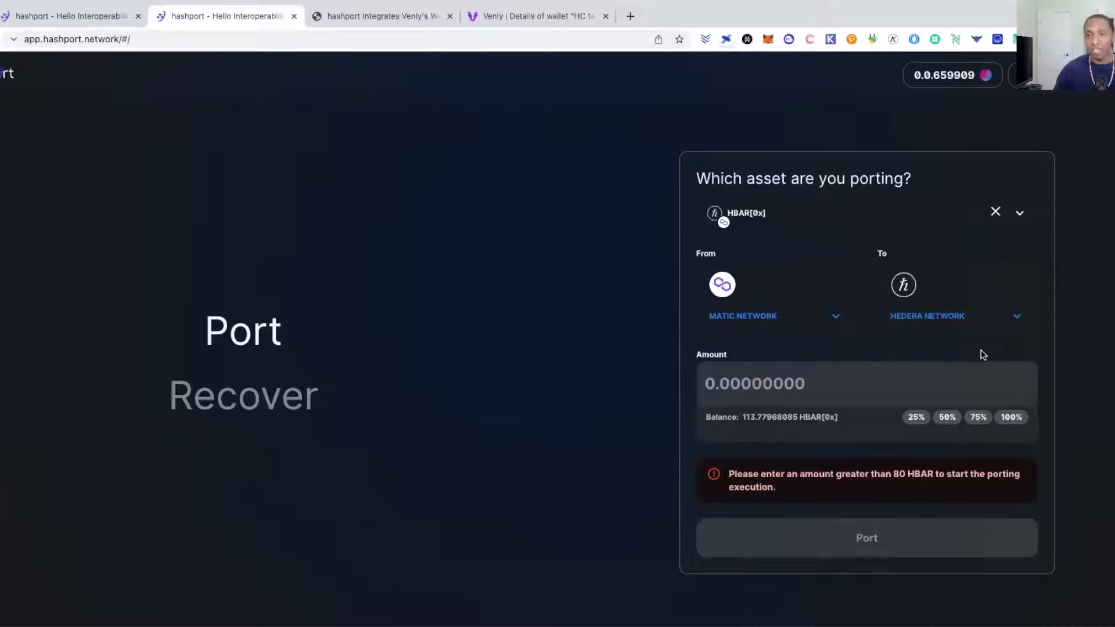
# Enter an amount of 100 HBAR[0x] and start the port, showing 99.5 HBAR to receive
pyautogui.click(789, 384)
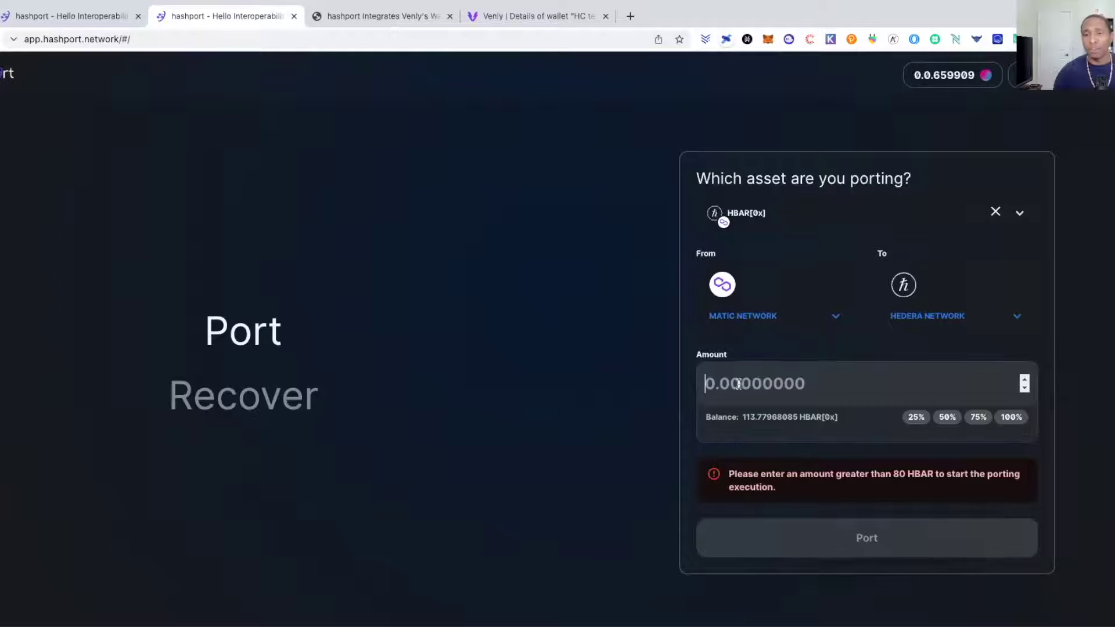
pyautogui.write('100')
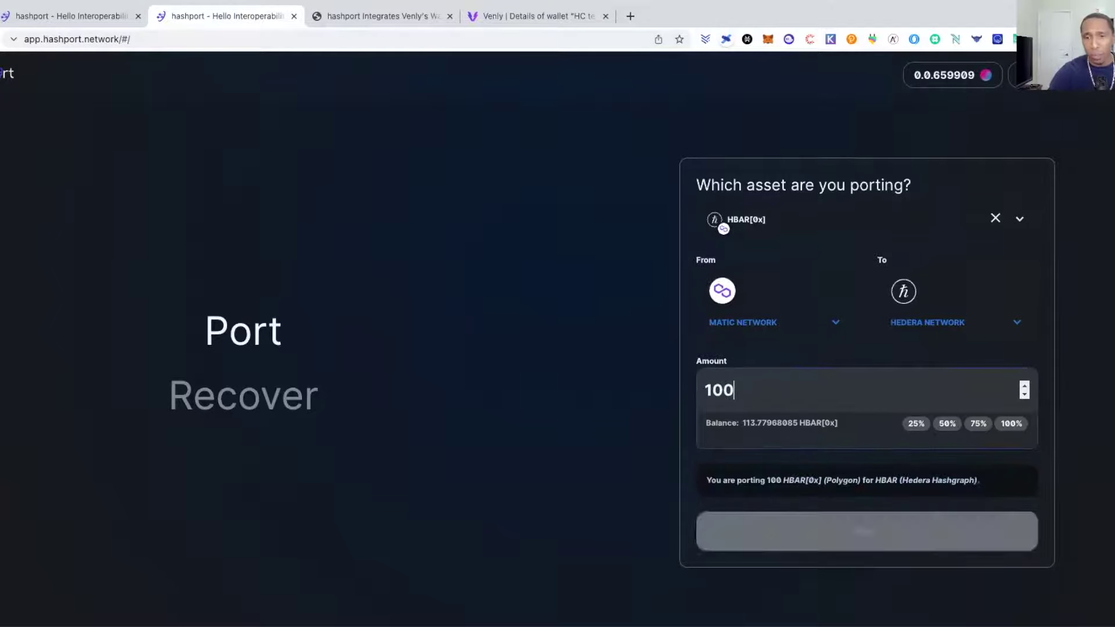
pyautogui.click(908, 540)
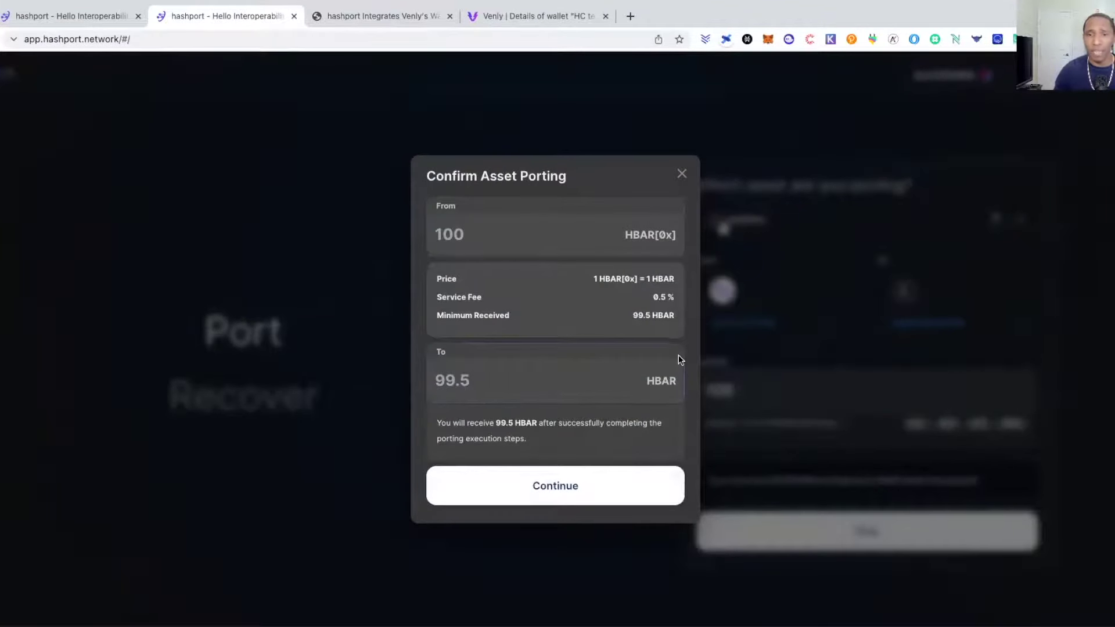
# Continue past the Confirm Asset Porting summary to the gas-fee warning
pyautogui.click(600, 482)
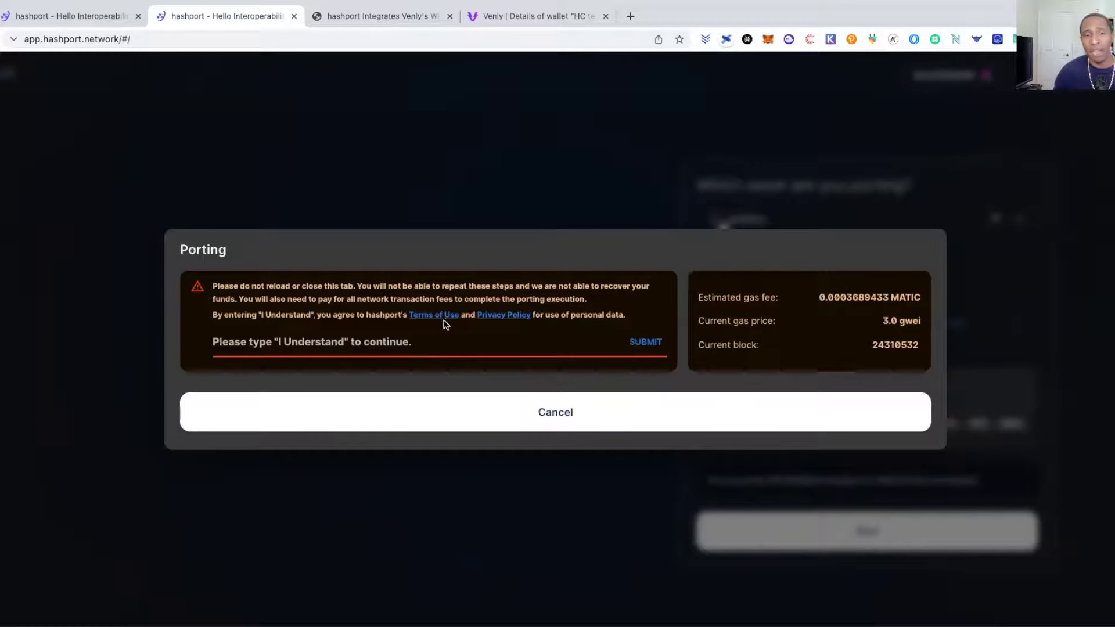
# Enter the acknowledgement 'I Understand', correcting the lowercase u, and submit it to begin porting
pyautogui.click(394, 349)
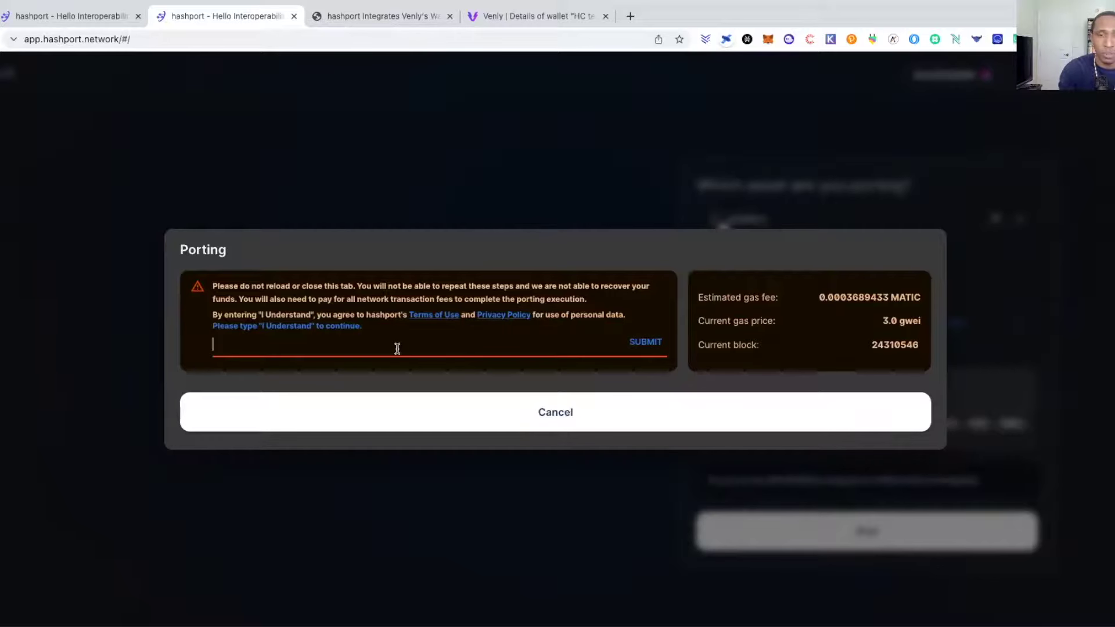
pyautogui.write('I understand')
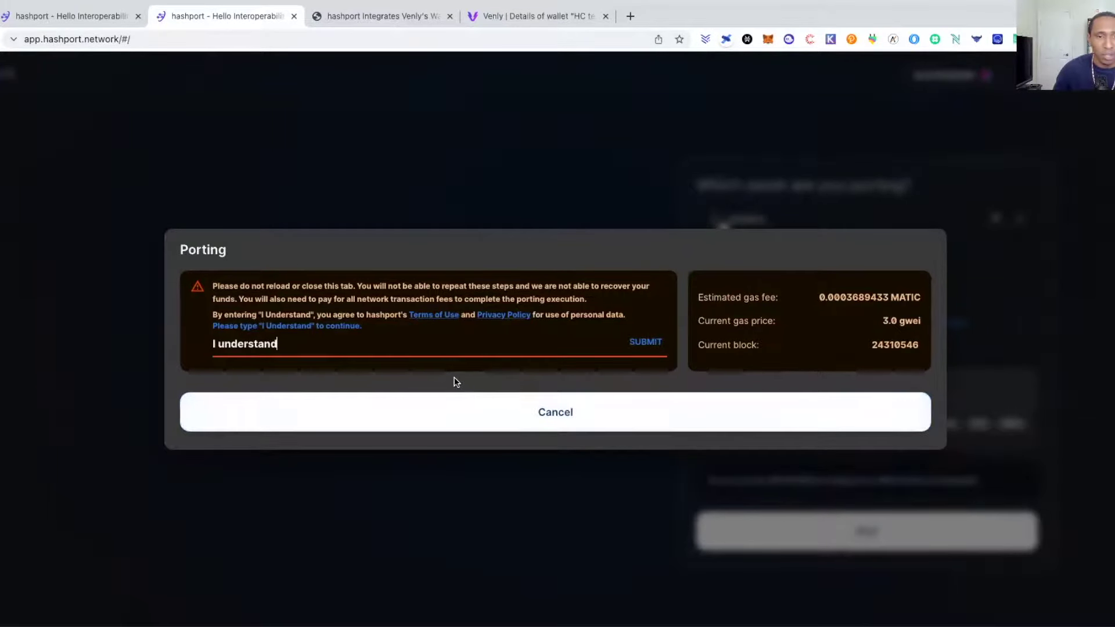
pyautogui.click(652, 345)
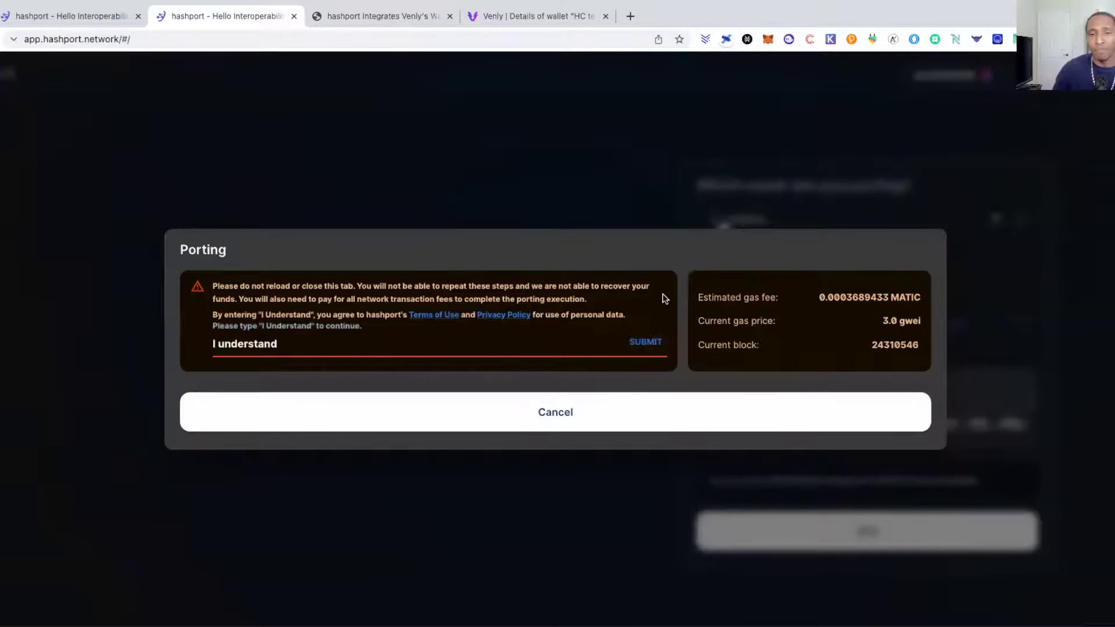
pyautogui.click(372, 345)
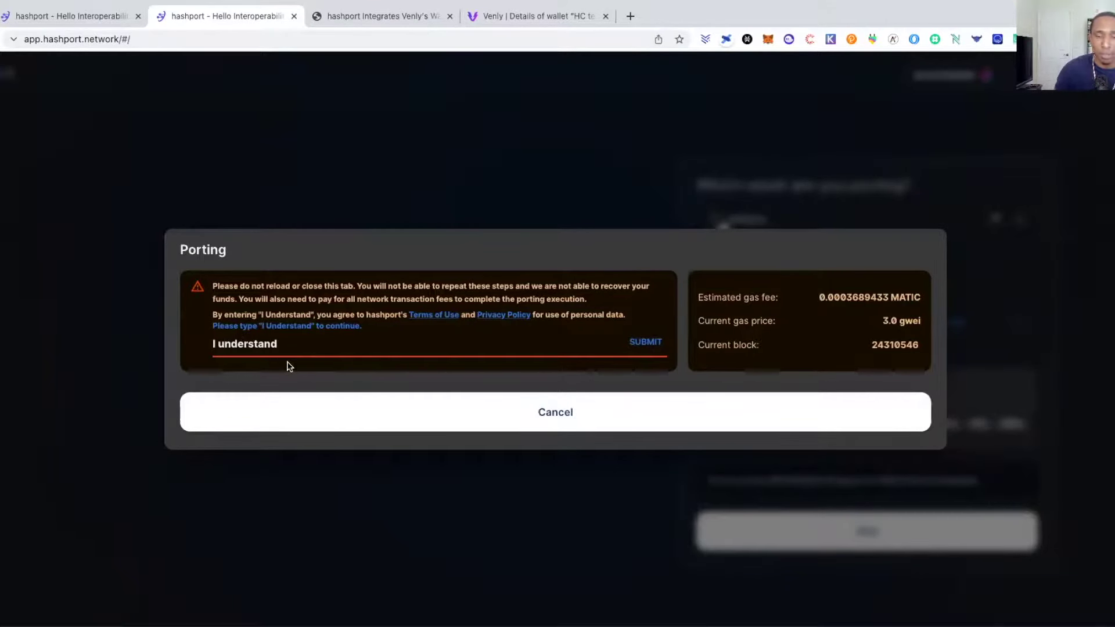
pyautogui.click(219, 344)
pyautogui.press('Delete')
pyautogui.write('U')
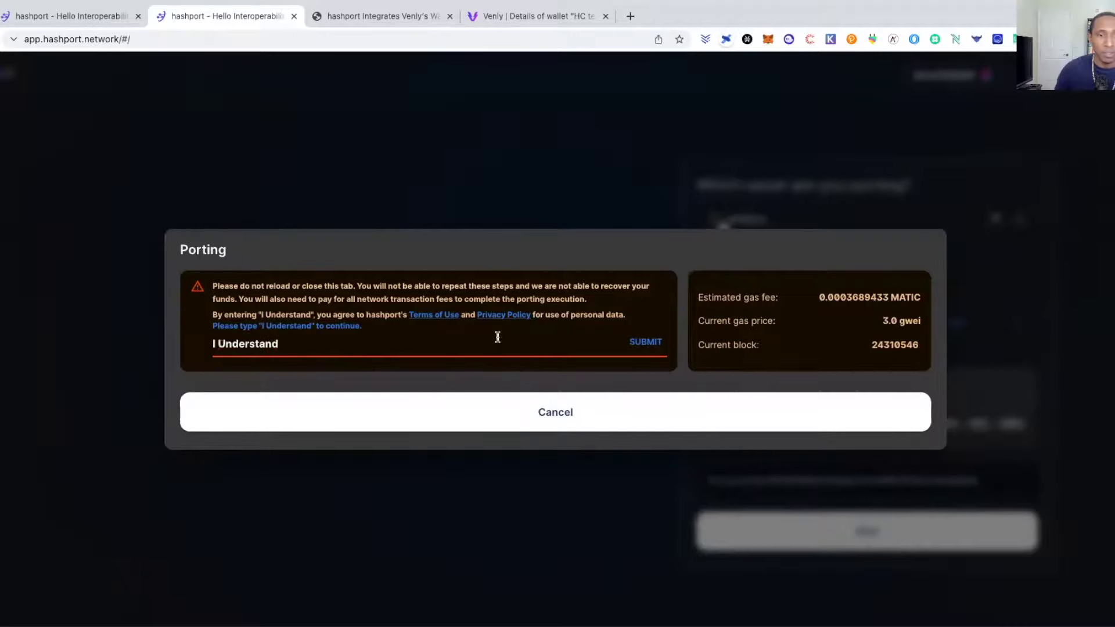
pyautogui.click(645, 343)
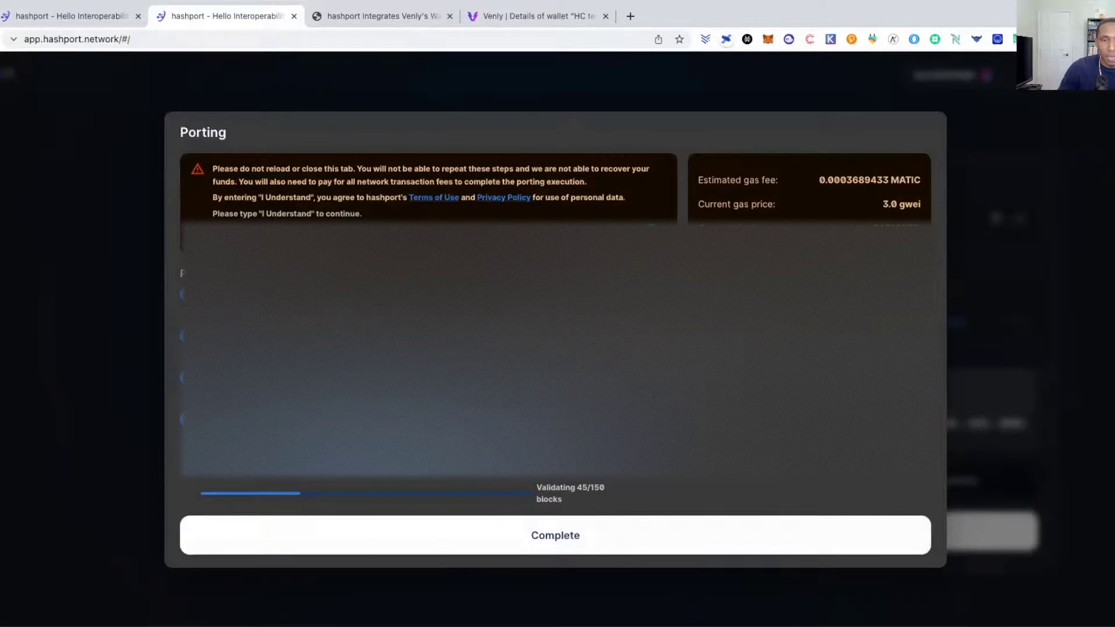
# Copy the Dragonglass account-details link from the Porting dialog
pyautogui.rightClick(423, 475)
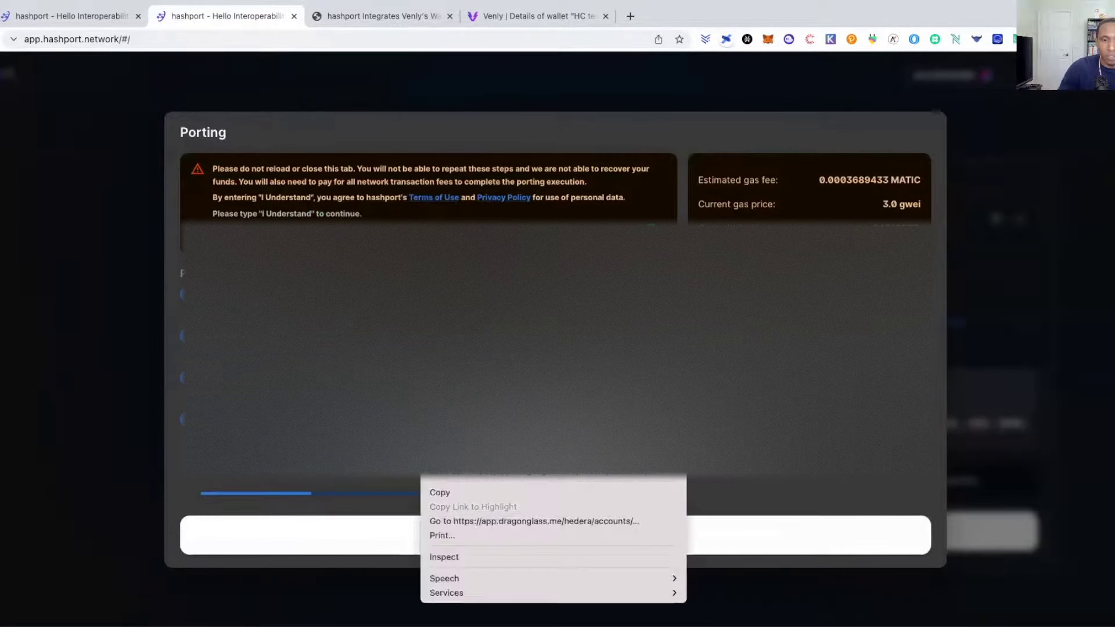
pyautogui.click(440, 491)
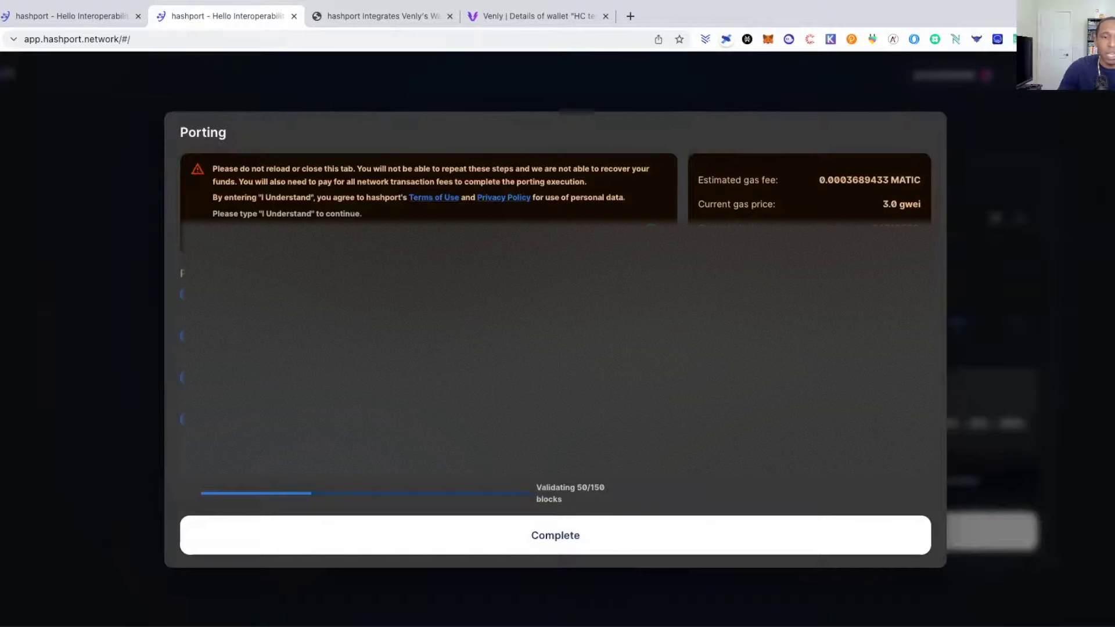
pyautogui.click(532, 17)
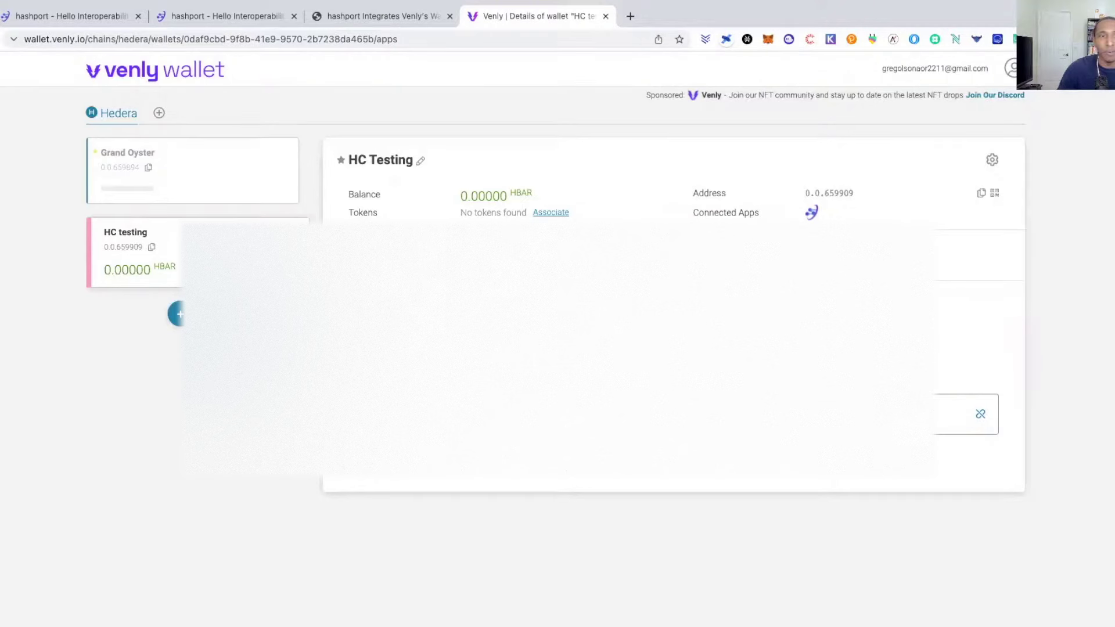
pyautogui.click(217, 20)
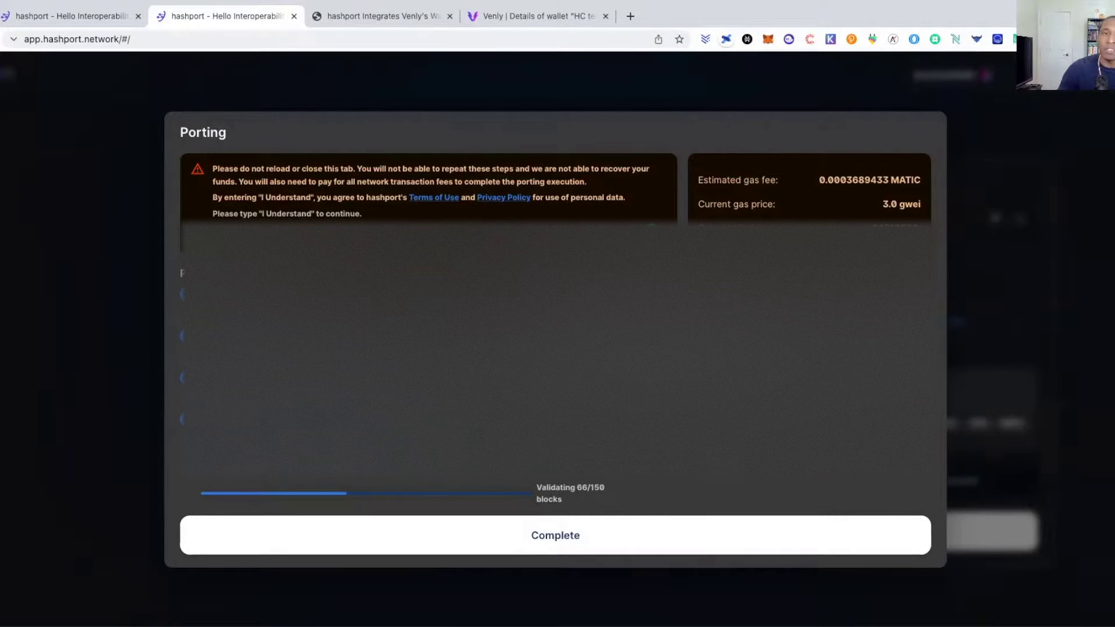
# Switch to the hashport.network landing page and follow its link to app.hashport.network
pyautogui.click(57, 16)
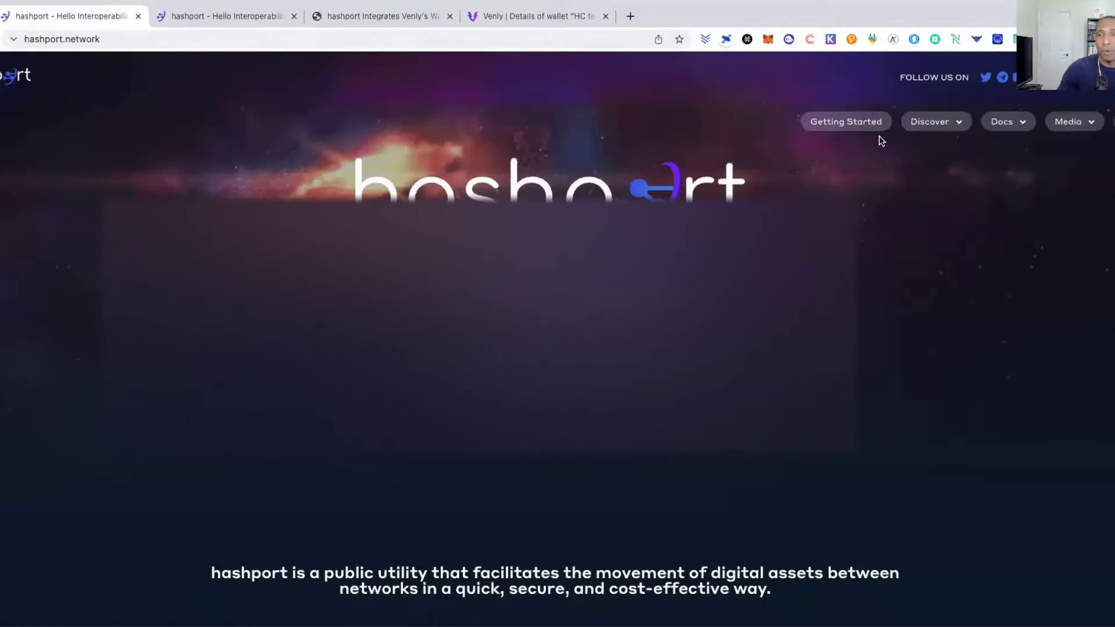
pyautogui.click(1111, 121)
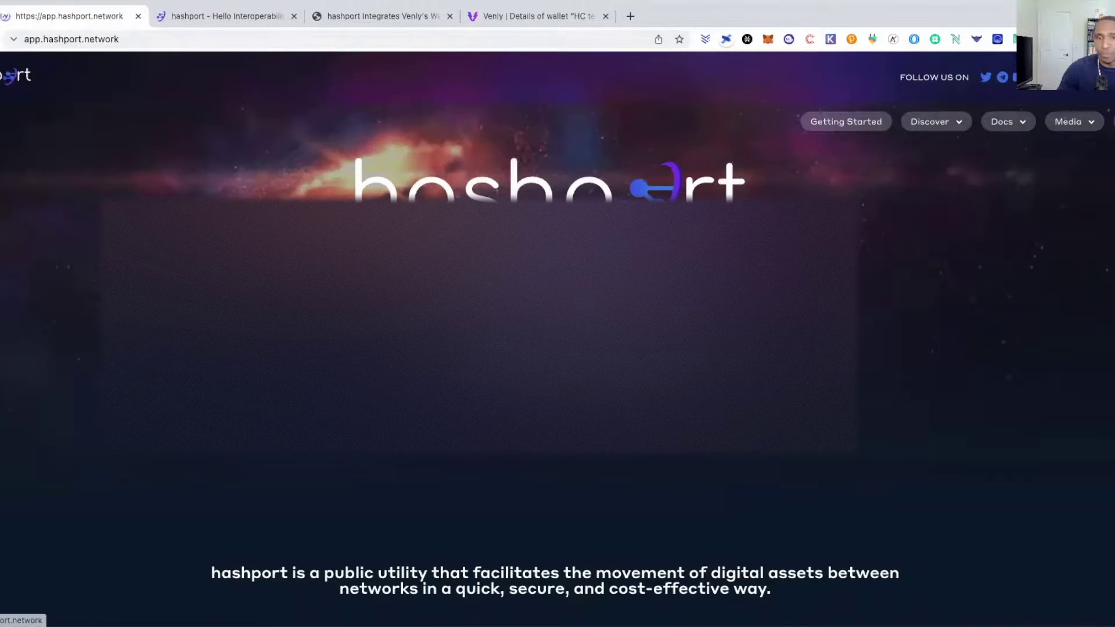